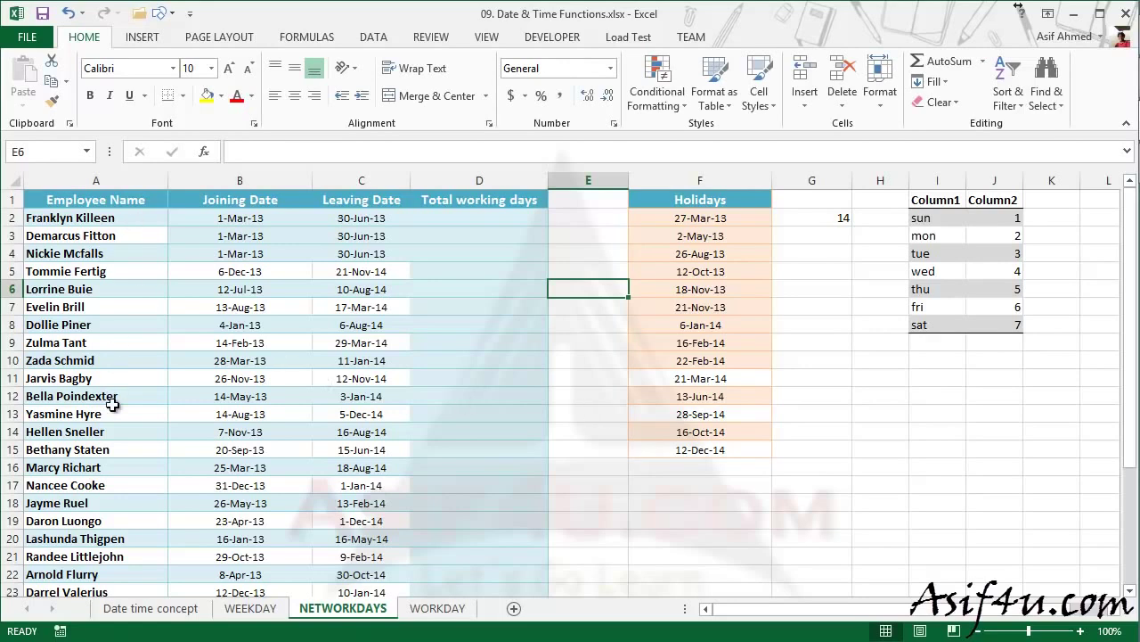
# - Calculate the first employee's total working days in D2 with NETWORKDAYS, using joining date B2 and leaving date C2
pyautogui.click(240, 221)
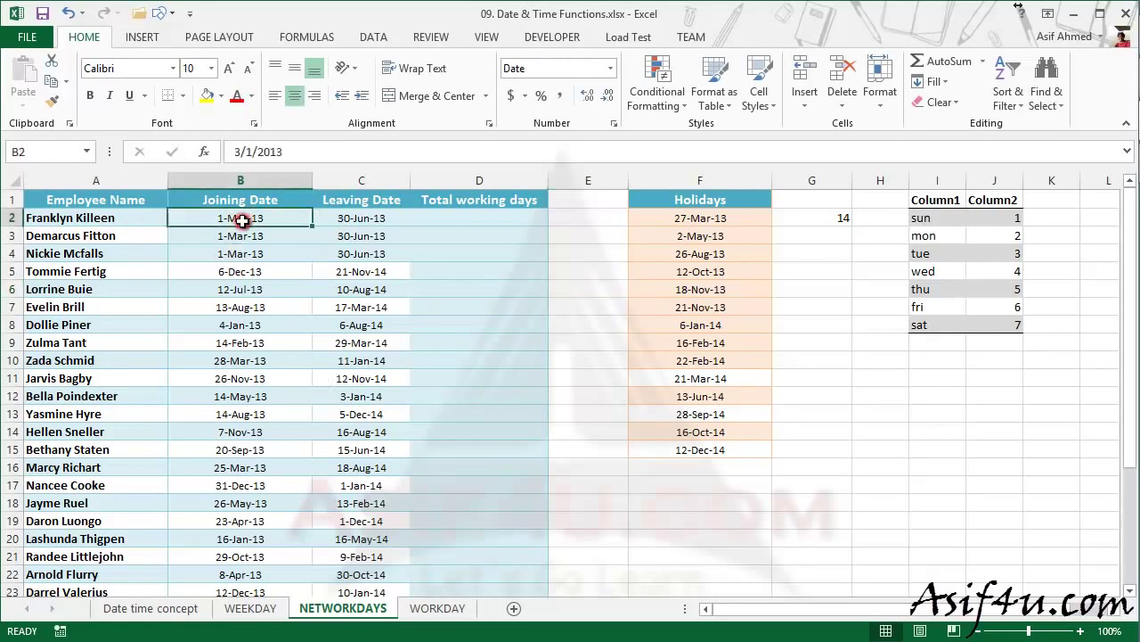
pyautogui.click(340, 218)
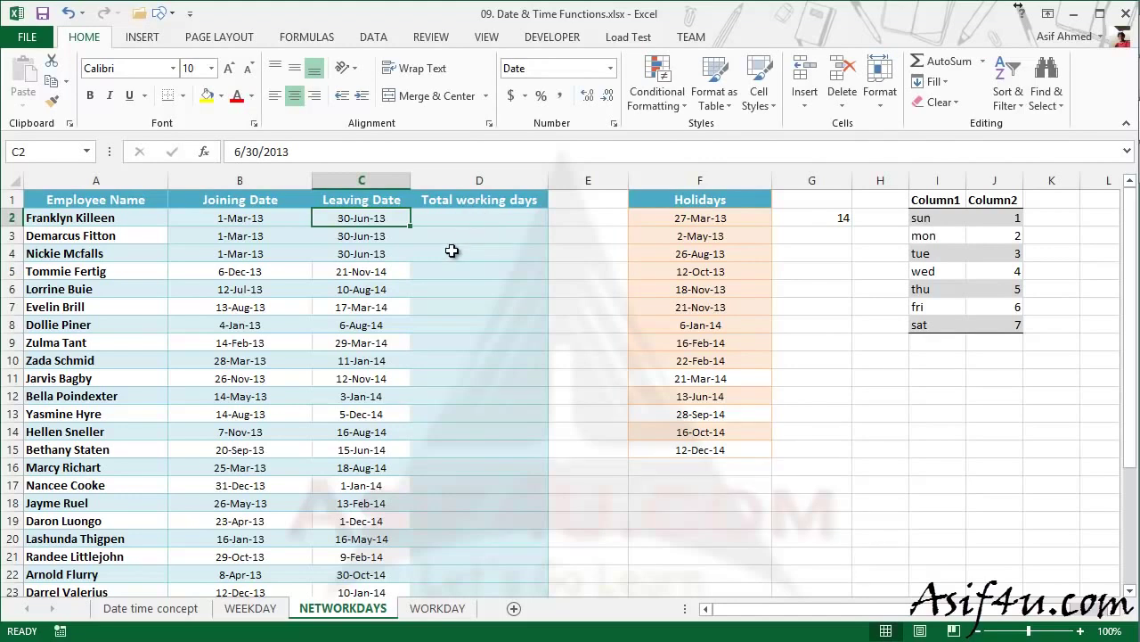
pyautogui.click(449, 218)
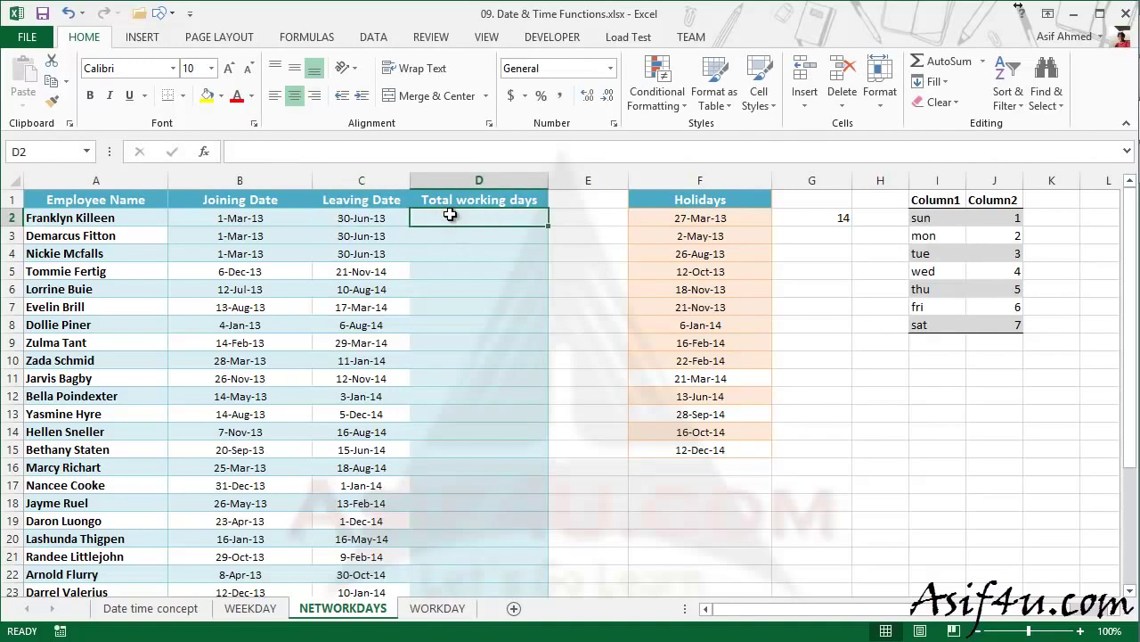
pyautogui.write('=new')
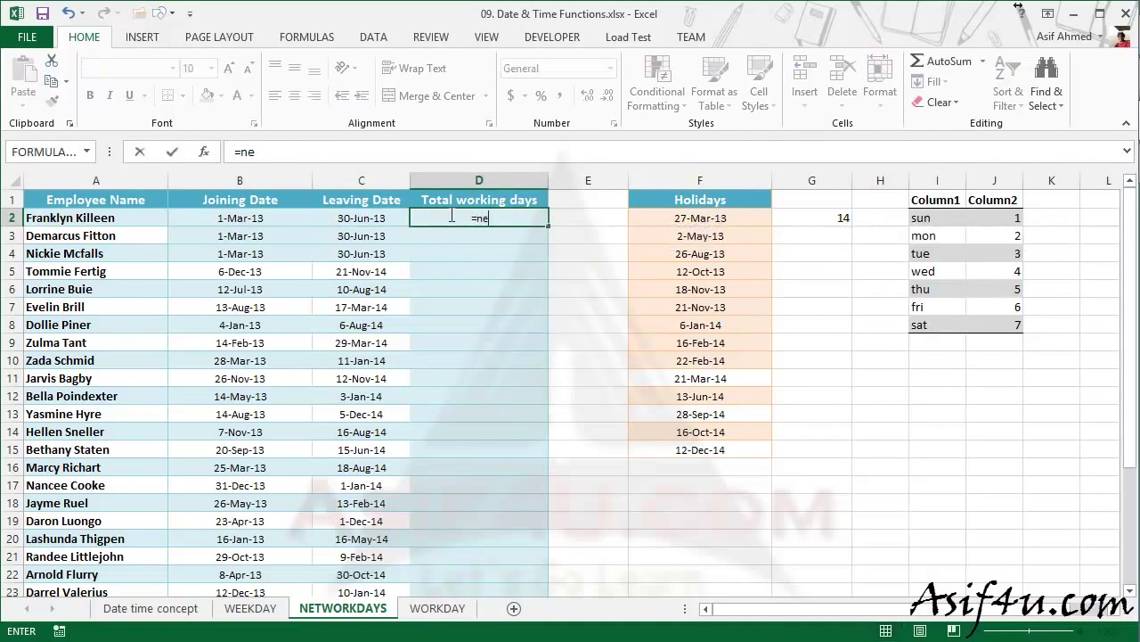
pyautogui.press('BackSpace')
pyautogui.write('t')
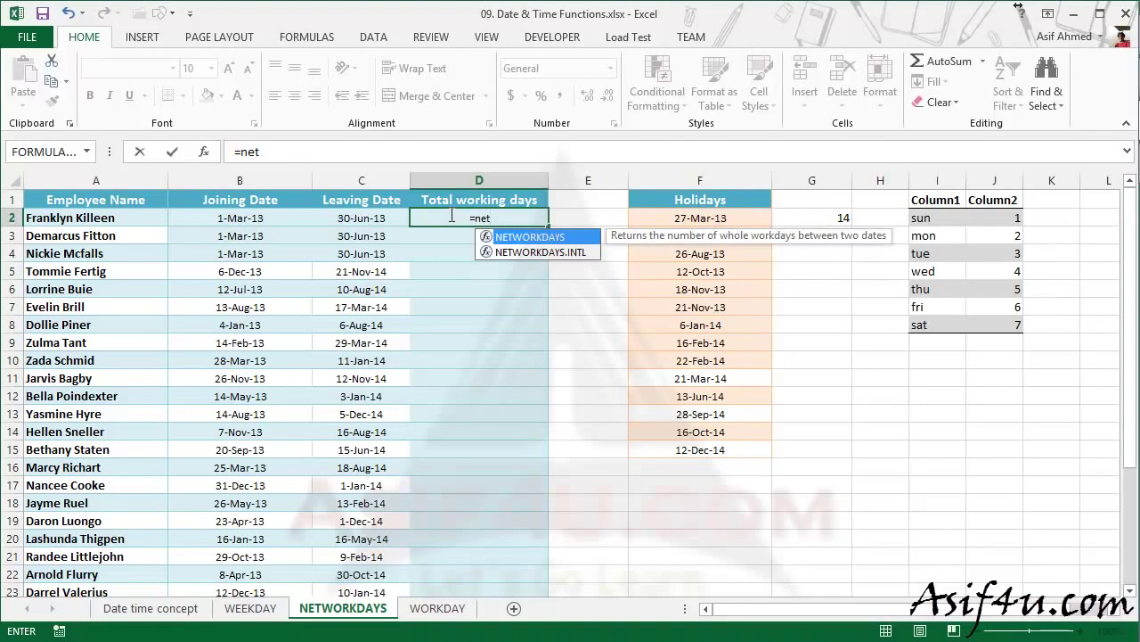
pyautogui.press('Down')
pyautogui.press('Up')
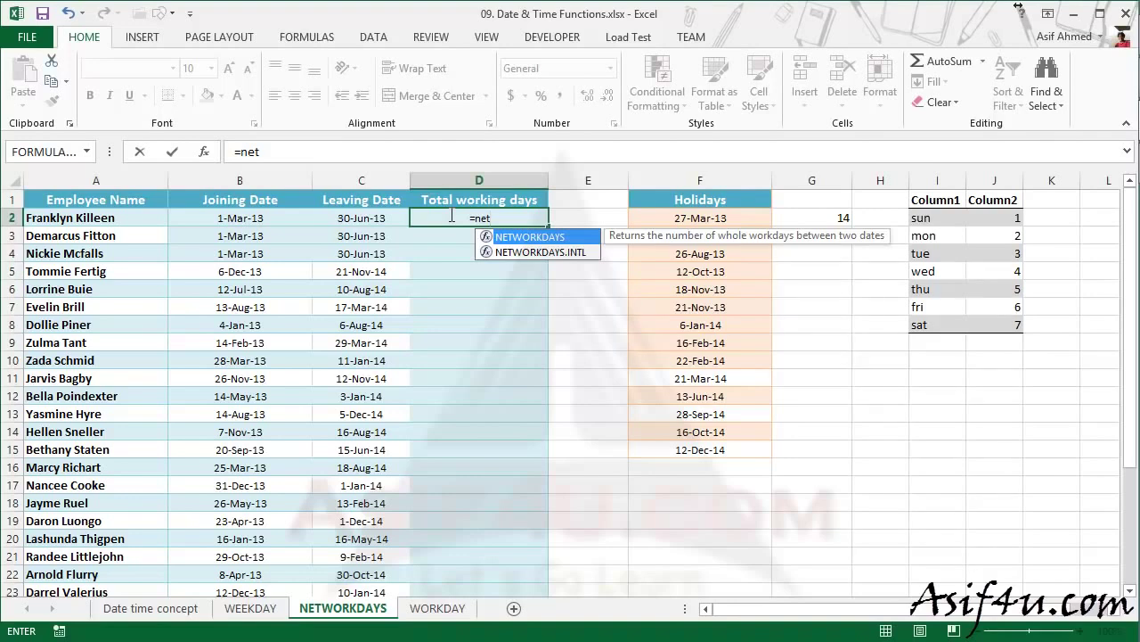
pyautogui.press('Down')
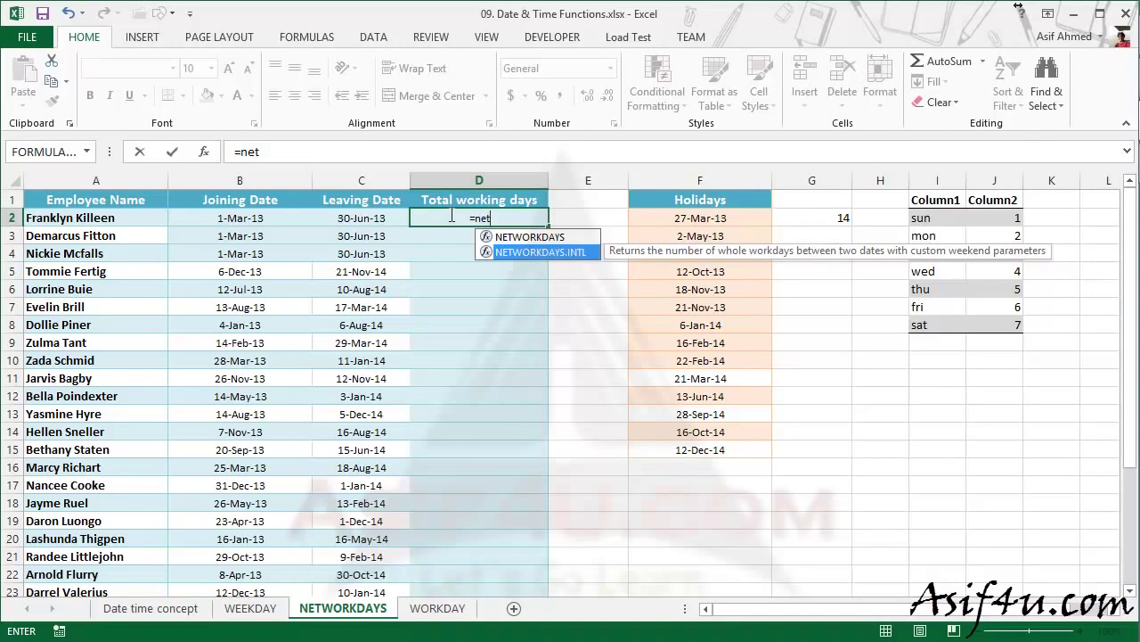
pyautogui.press('Up')
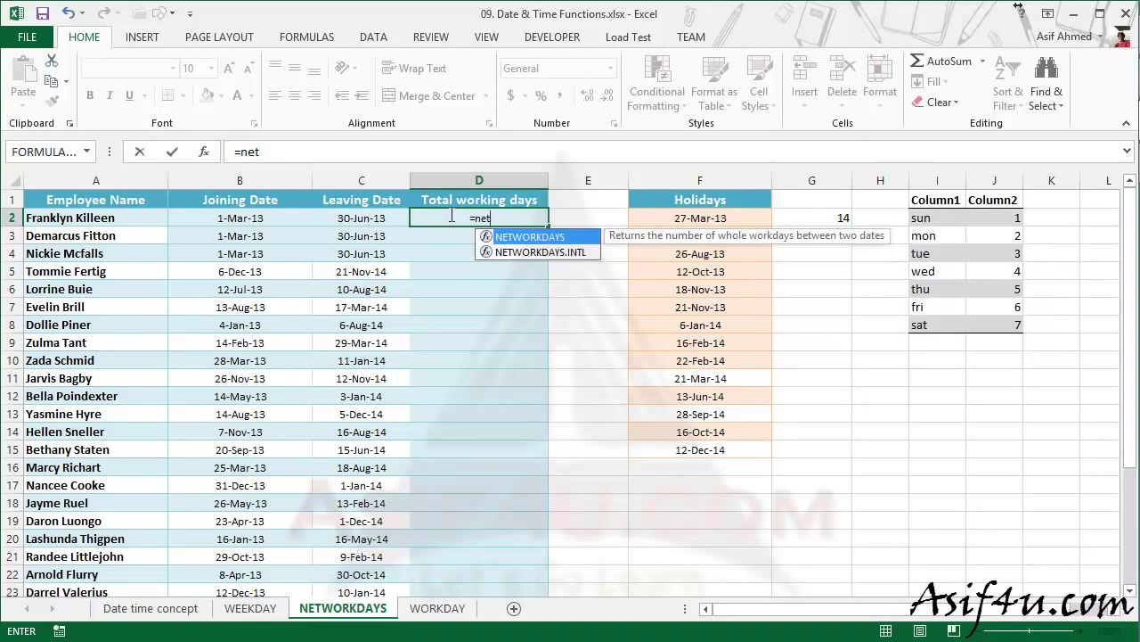
pyautogui.press('Tab')
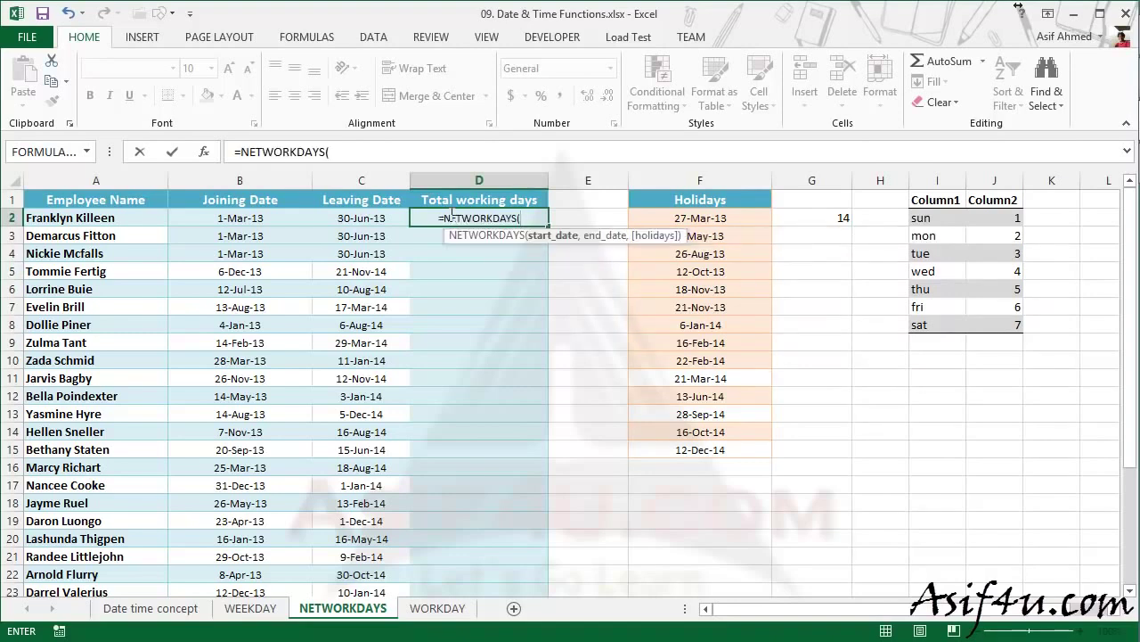
pyautogui.click(259, 224)
pyautogui.write(',')
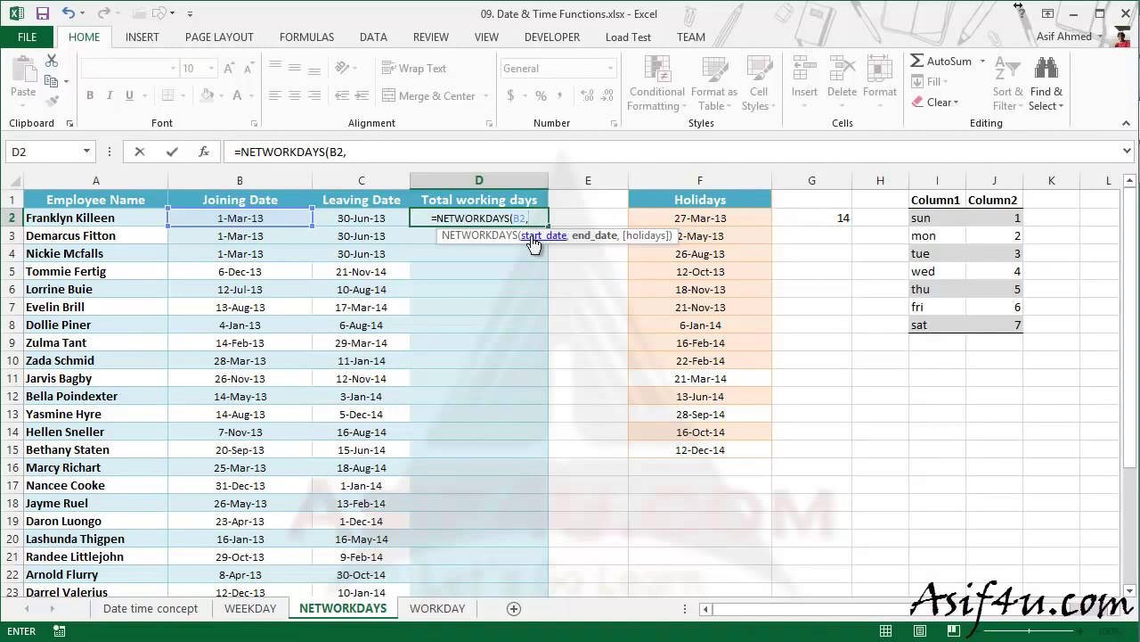
pyautogui.click(361, 219)
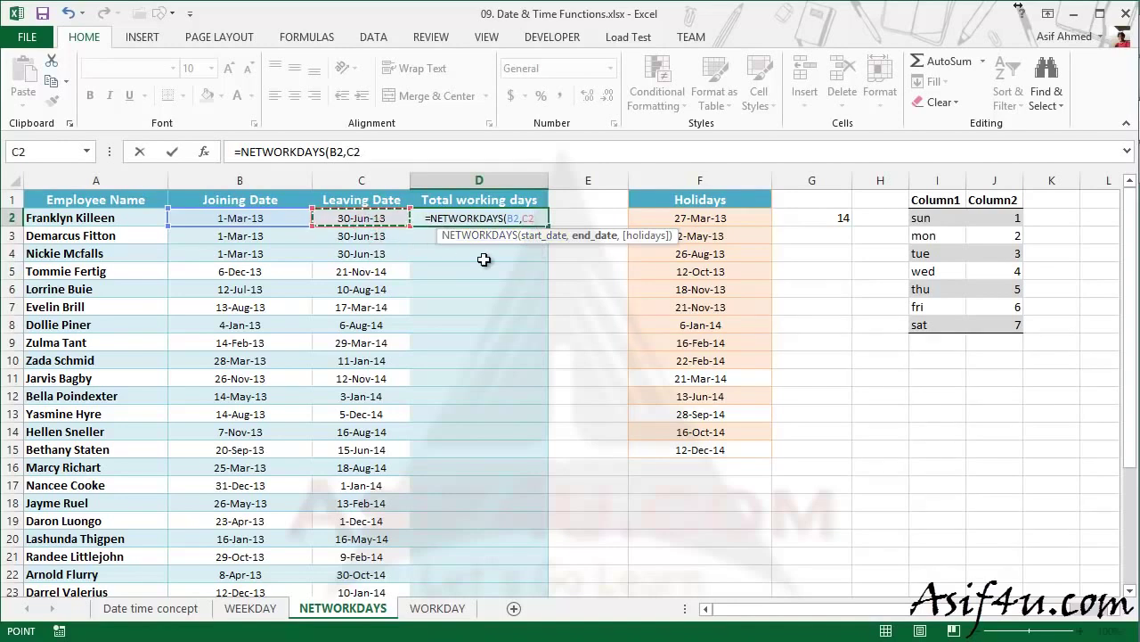
pyautogui.press('Return')
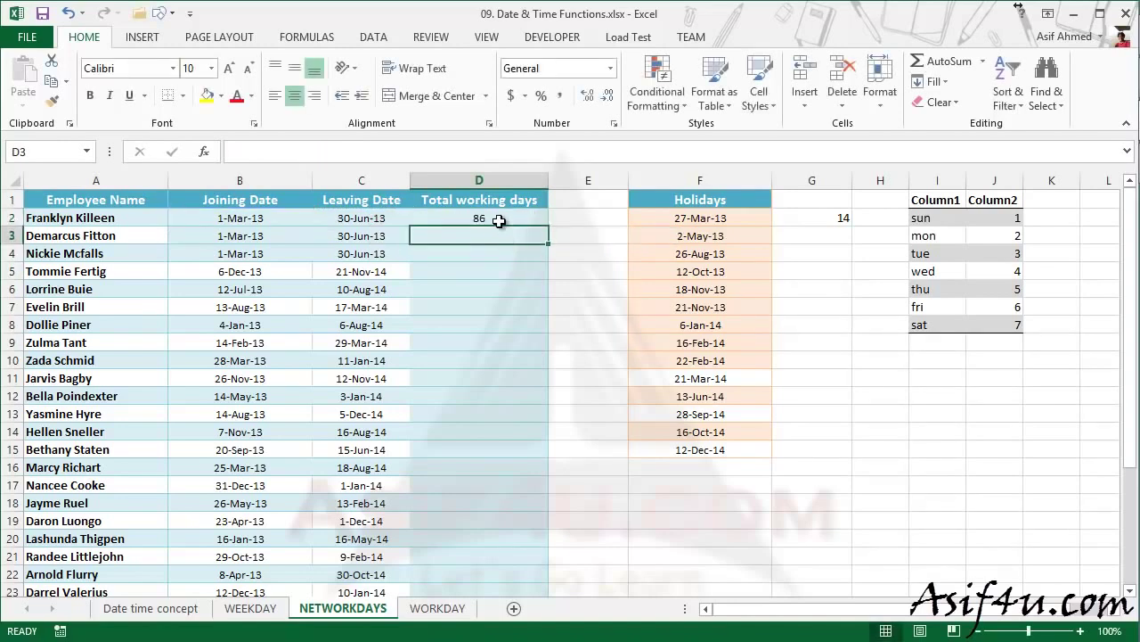
# - Copy the working-days formula from D2 down to D3
pyautogui.click(499, 221)
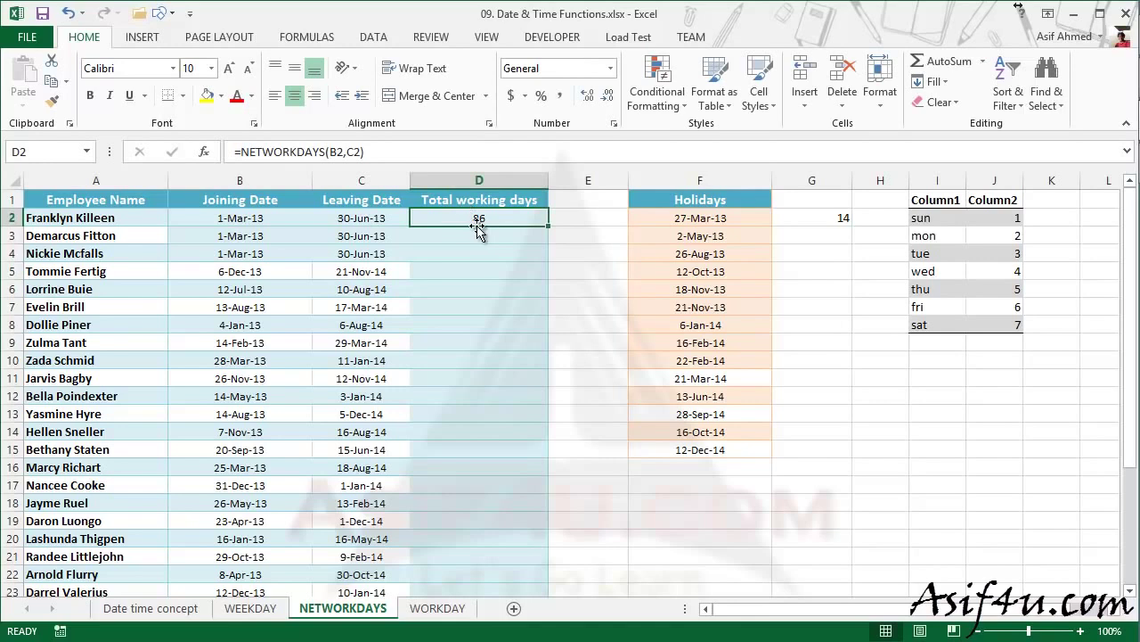
pyautogui.doubleClick(484, 217)
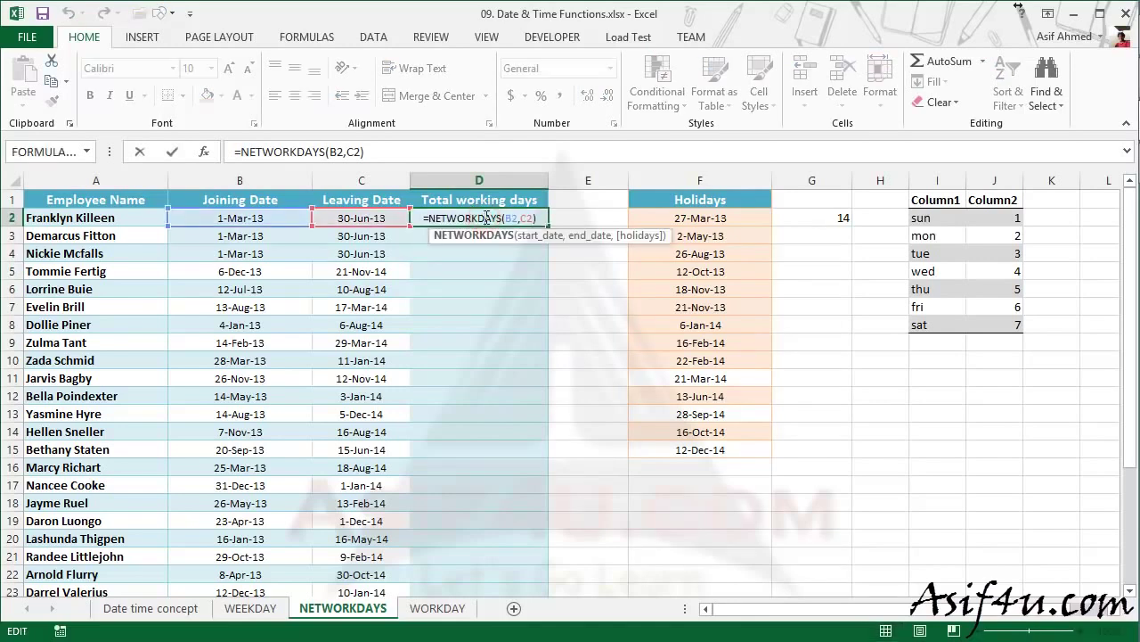
pyautogui.press('Escape')
pyautogui.moveTo(546, 224); pyautogui.dragTo(553, 249)
# - Add the holiday dates F2:F15 as the holidays argument of the NETWORKDAYS formula in D3
pyautogui.click(503, 247)
pyautogui.doubleClick(515, 243)
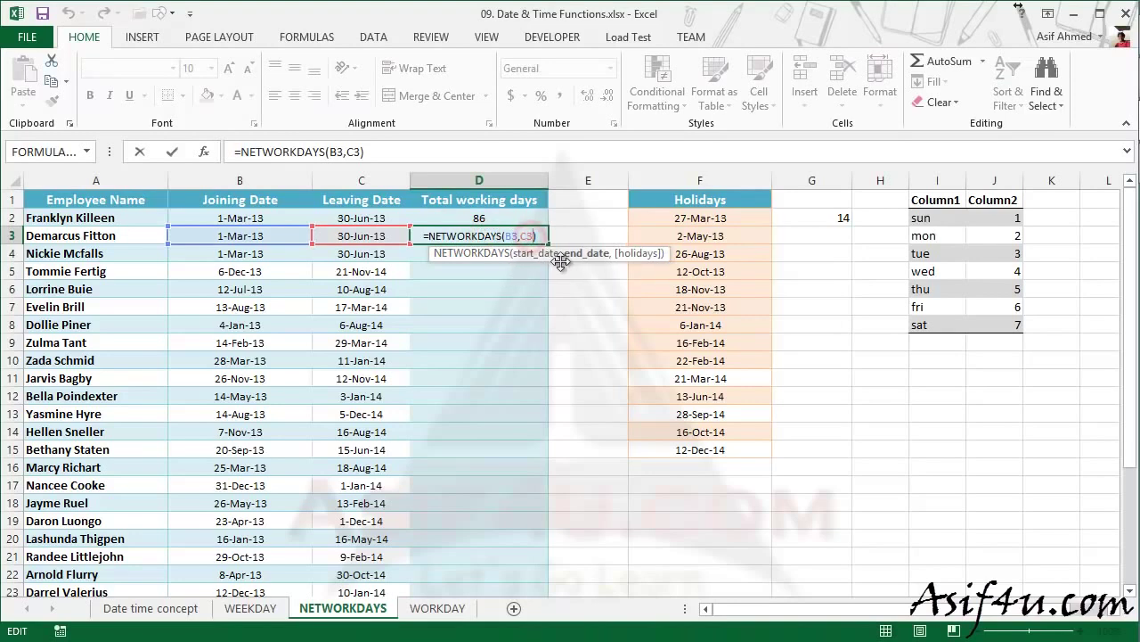
pyautogui.write(',')
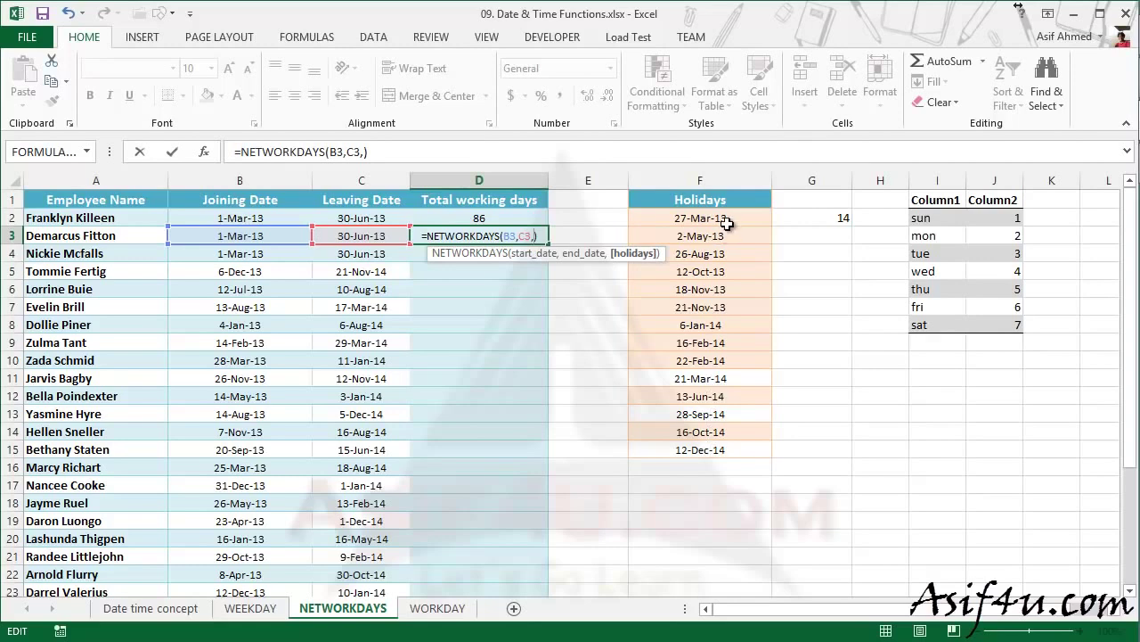
pyautogui.moveTo(729, 218); pyautogui.dragTo(723, 453)
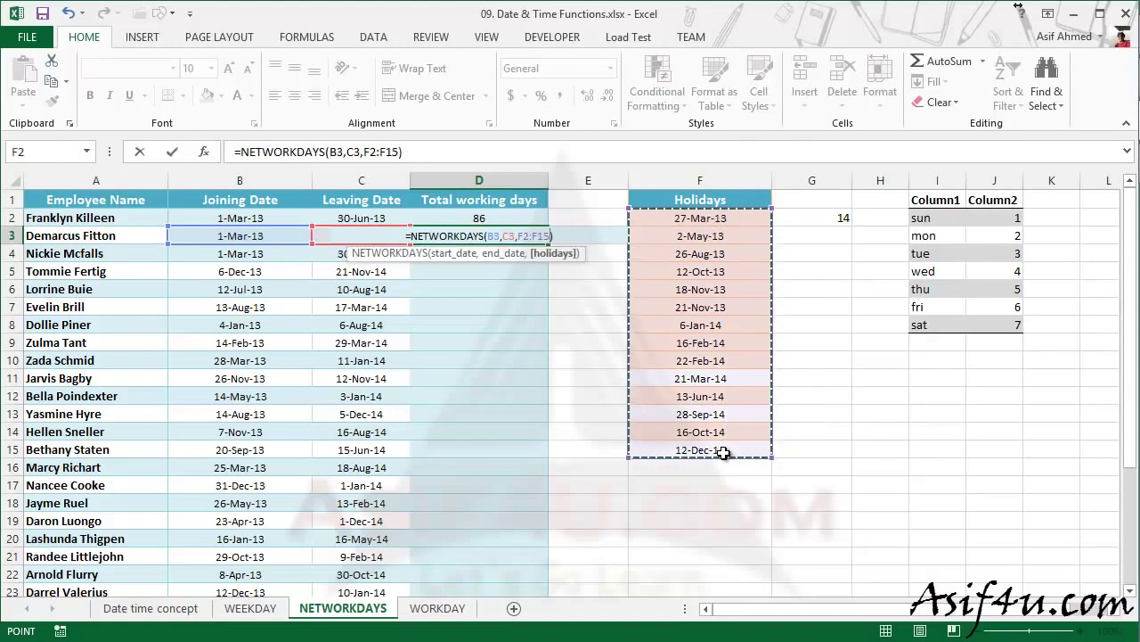
pyautogui.press('Return')
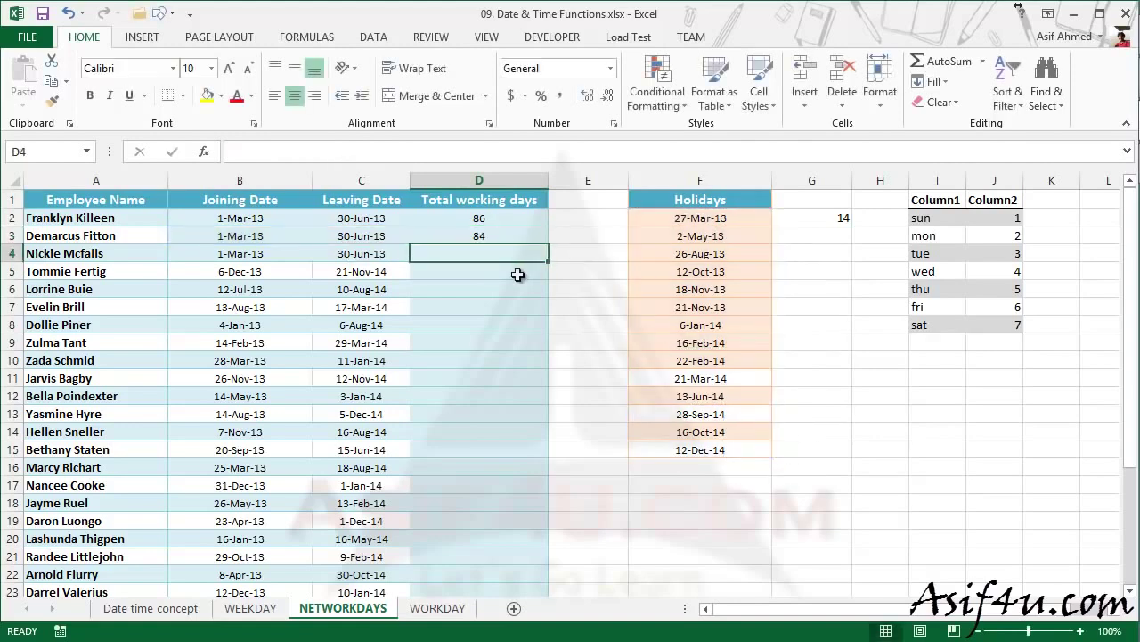
pyautogui.click(500, 238)
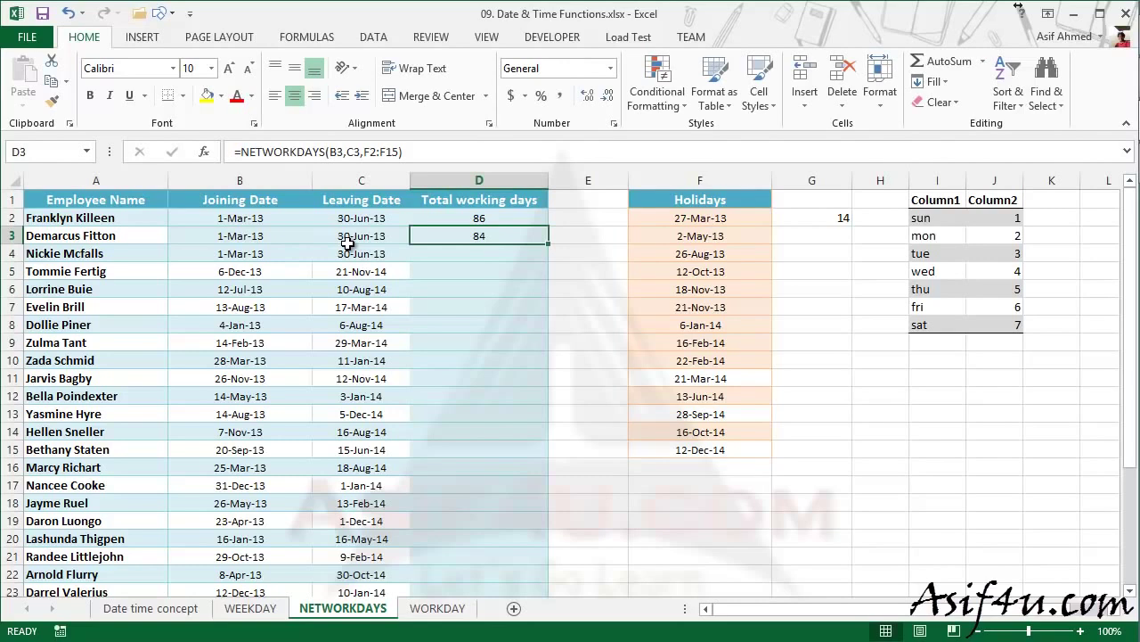
pyautogui.click(713, 220)
pyautogui.click(713, 240)
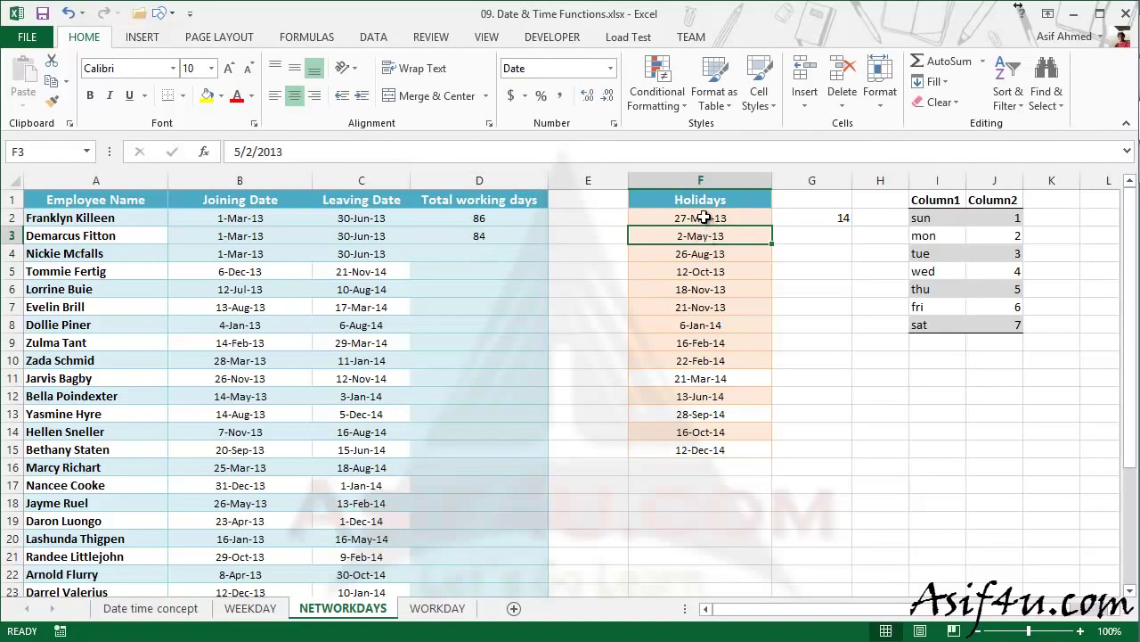
pyautogui.click(495, 235)
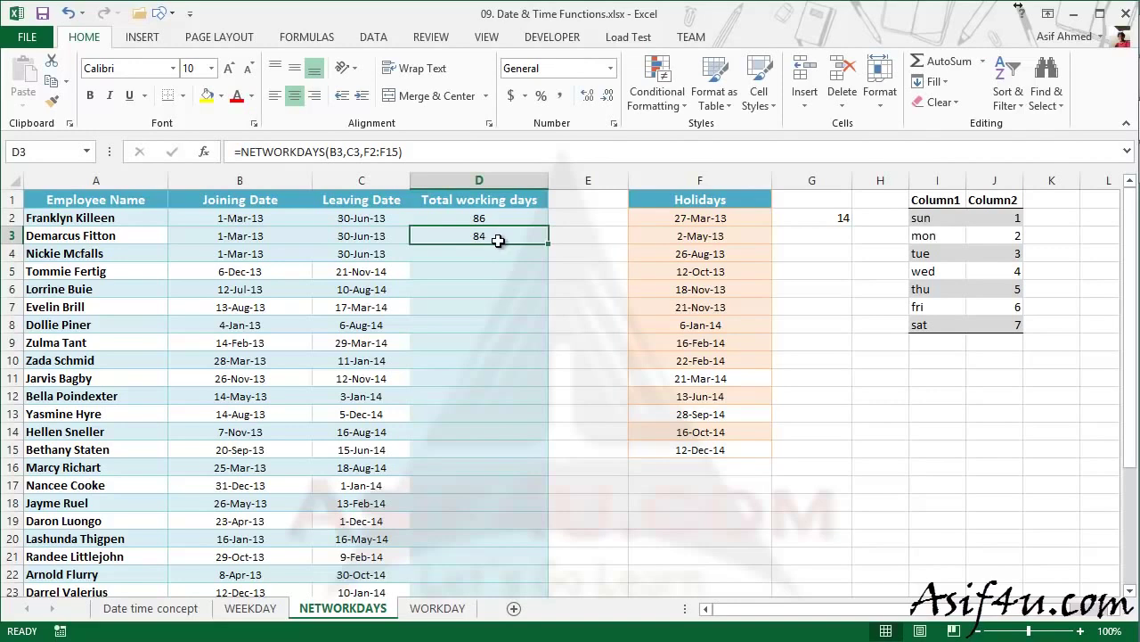
# - Begin a NETWORKDAYS.INTL formula in D4 with B4 as the start date and C4 as the end date
pyautogui.click(497, 256)
pyautogui.click(502, 237)
pyautogui.click(527, 253)
pyautogui.write('==')
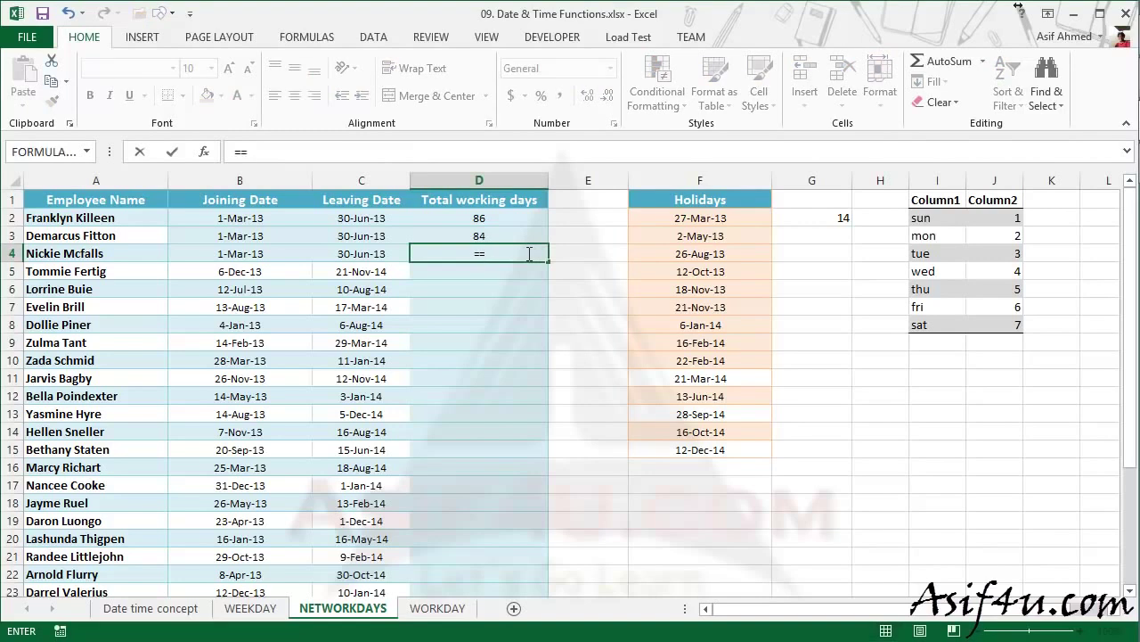
pyautogui.press('BackSpace')
pyautogui.write('net')
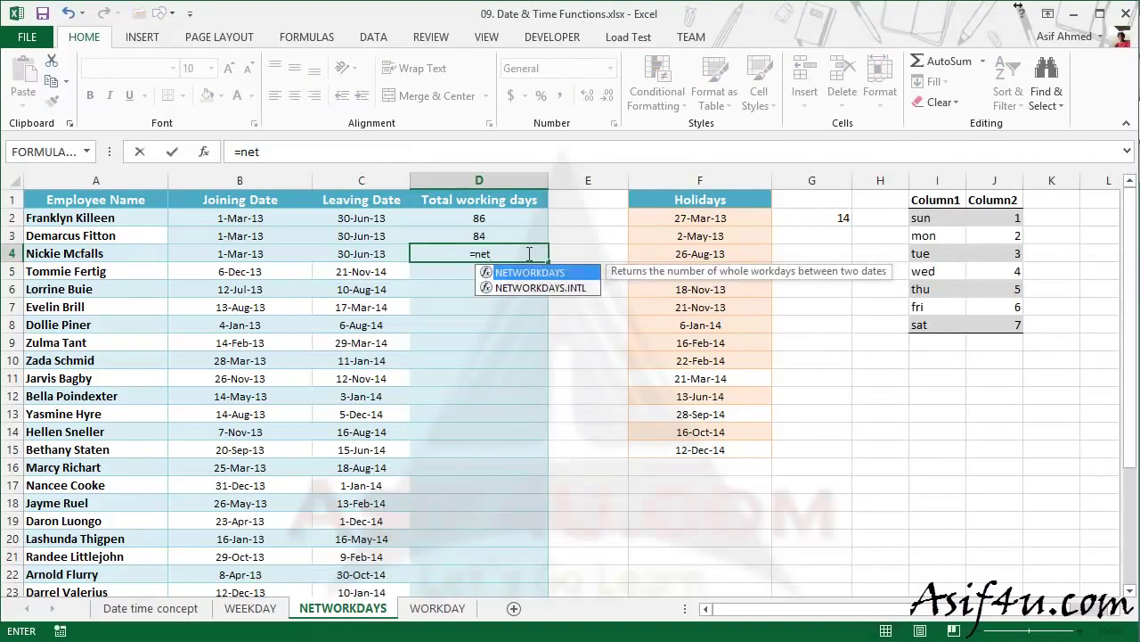
pyautogui.press('Down')
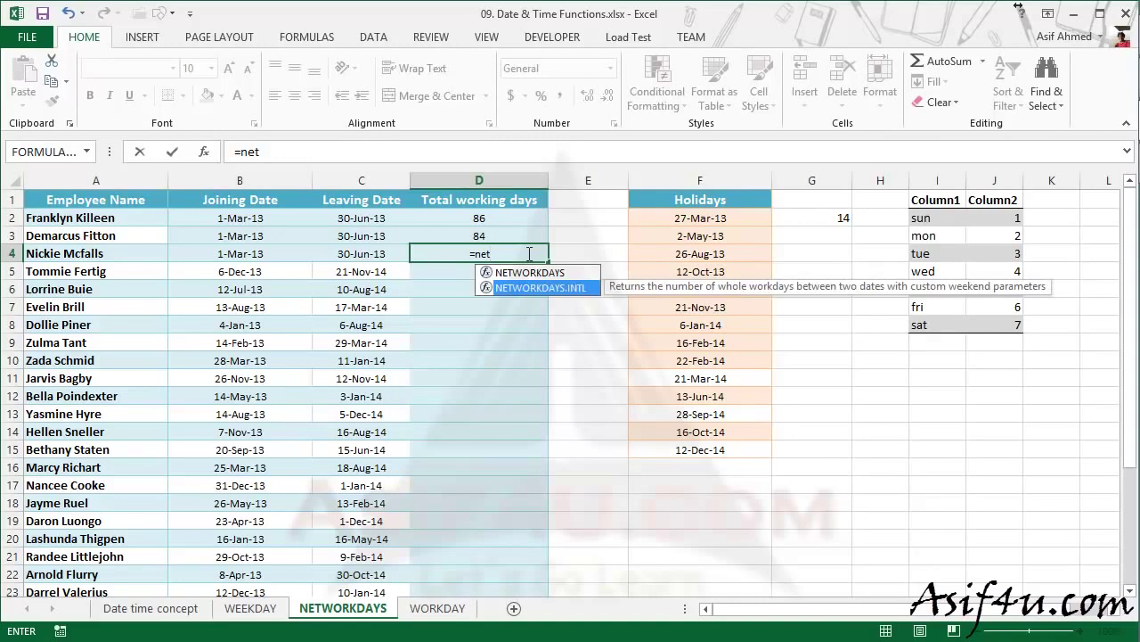
pyautogui.press('Tab')
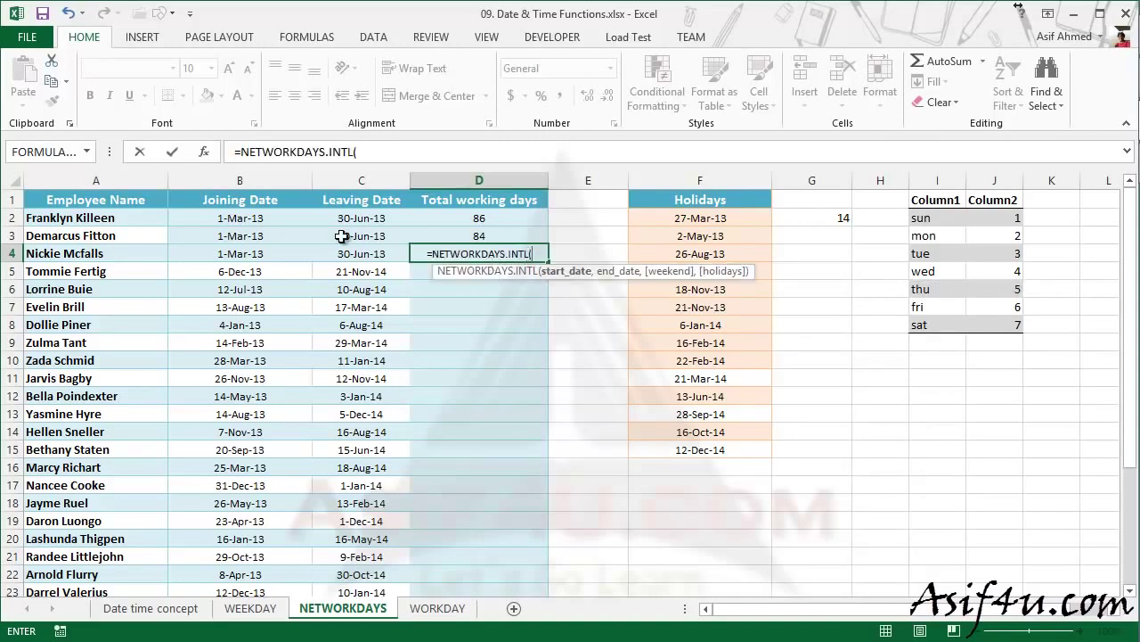
pyautogui.click(227, 255)
pyautogui.write(',')
pyautogui.click(378, 253)
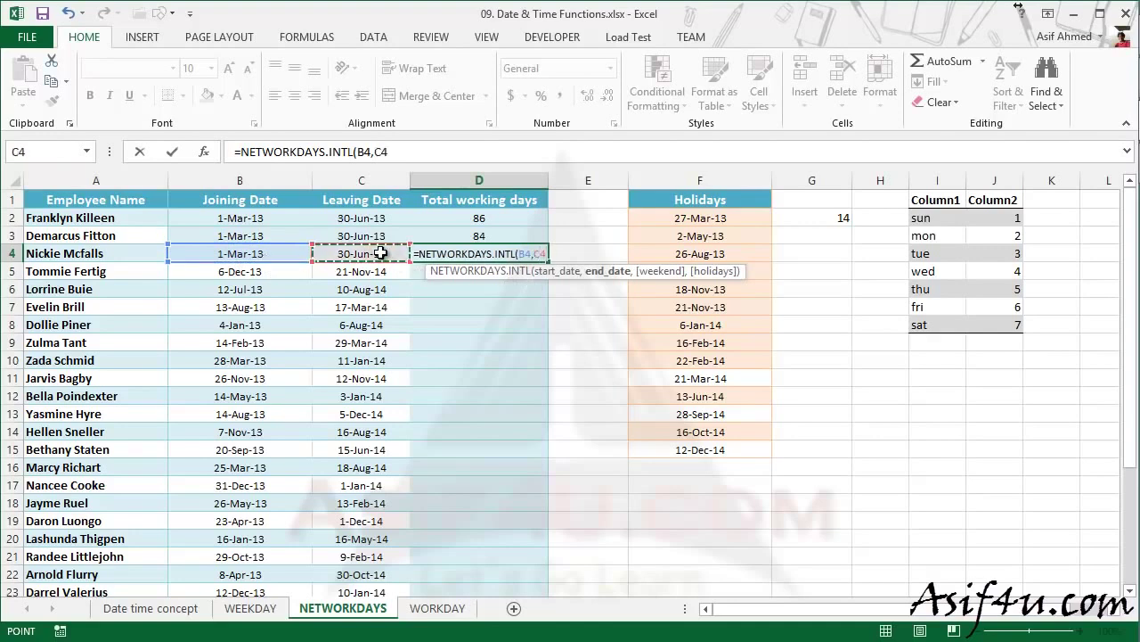
# - Complete the D4 formula with weekend code 7 (Friday, Saturday) and the holiday range F2:F15
pyautogui.write(',')
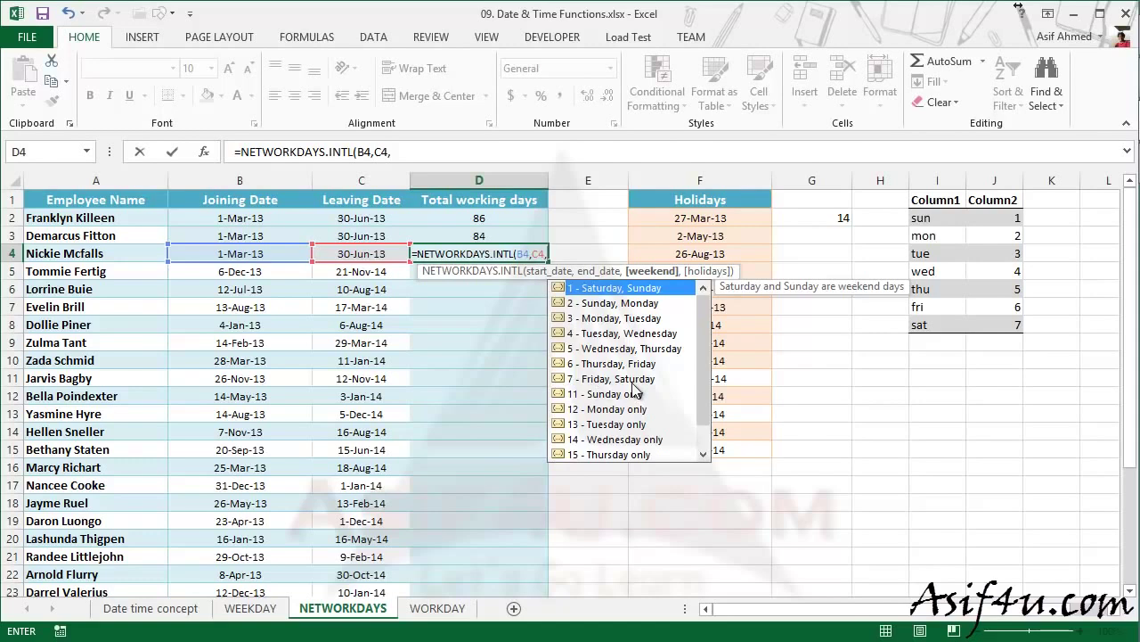
pyautogui.write('7')
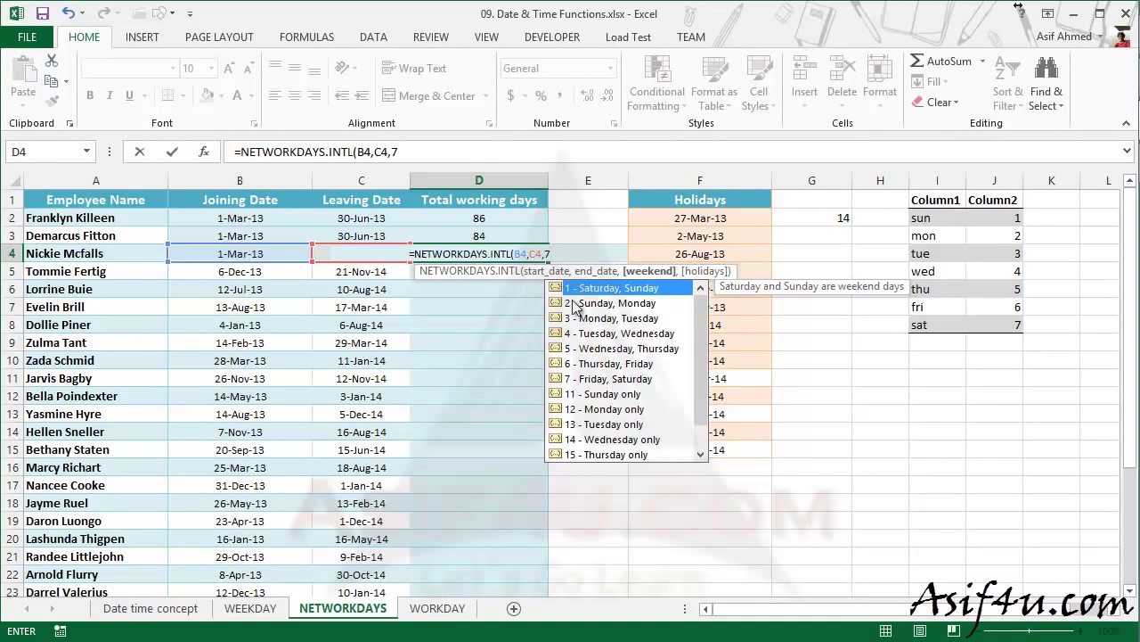
pyautogui.write(',')
pyautogui.moveTo(717, 219); pyautogui.dragTo(721, 452)
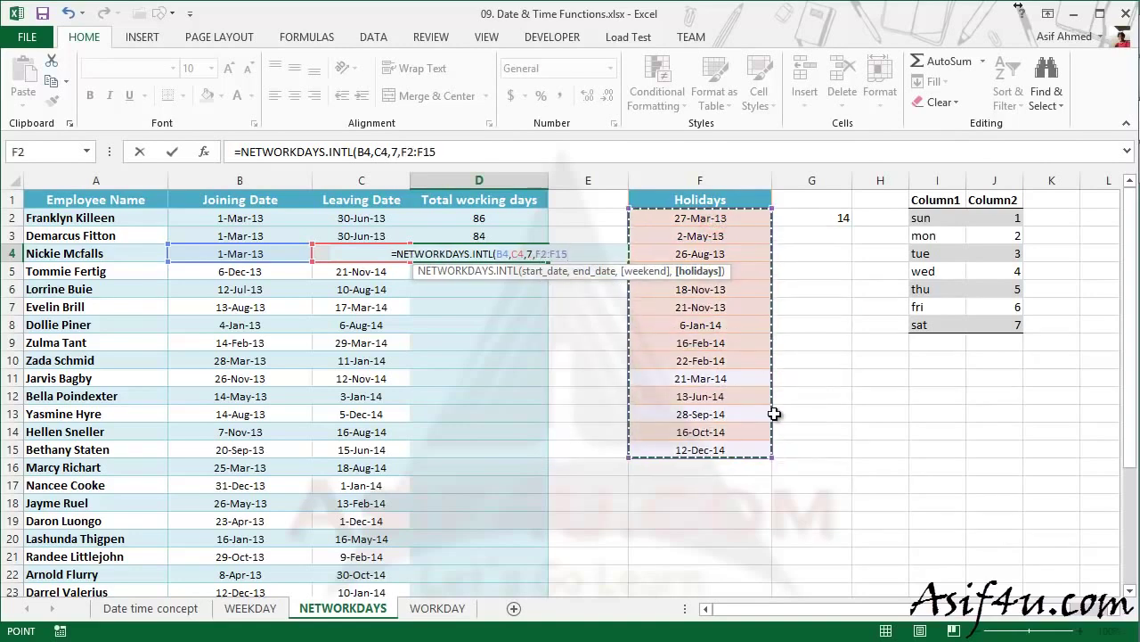
pyautogui.press('Return')
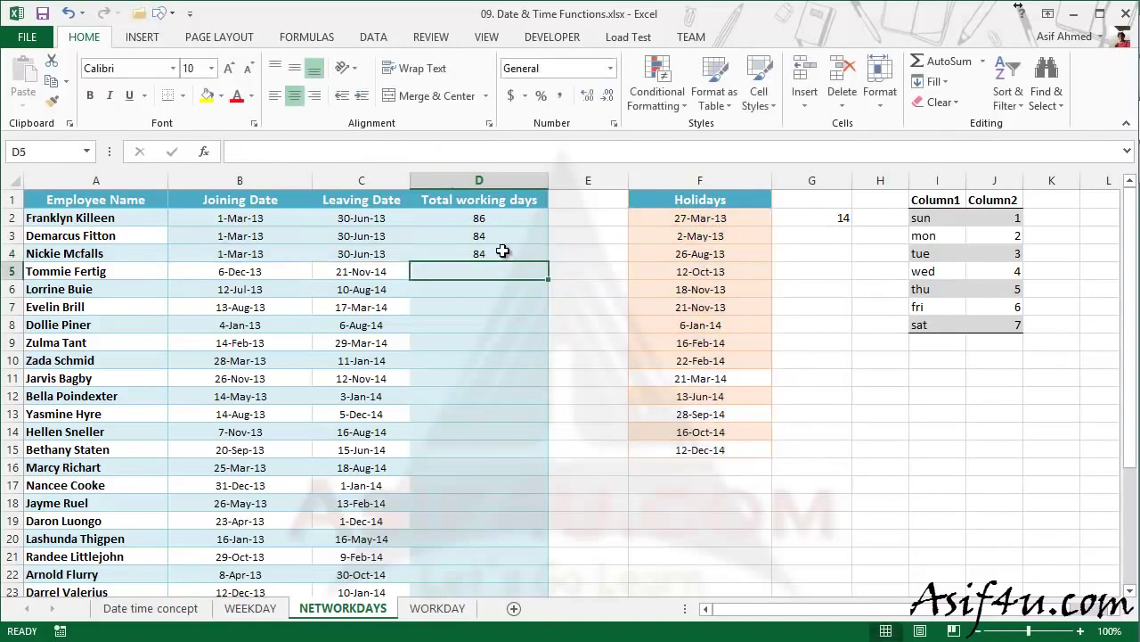
pyautogui.click(503, 252)
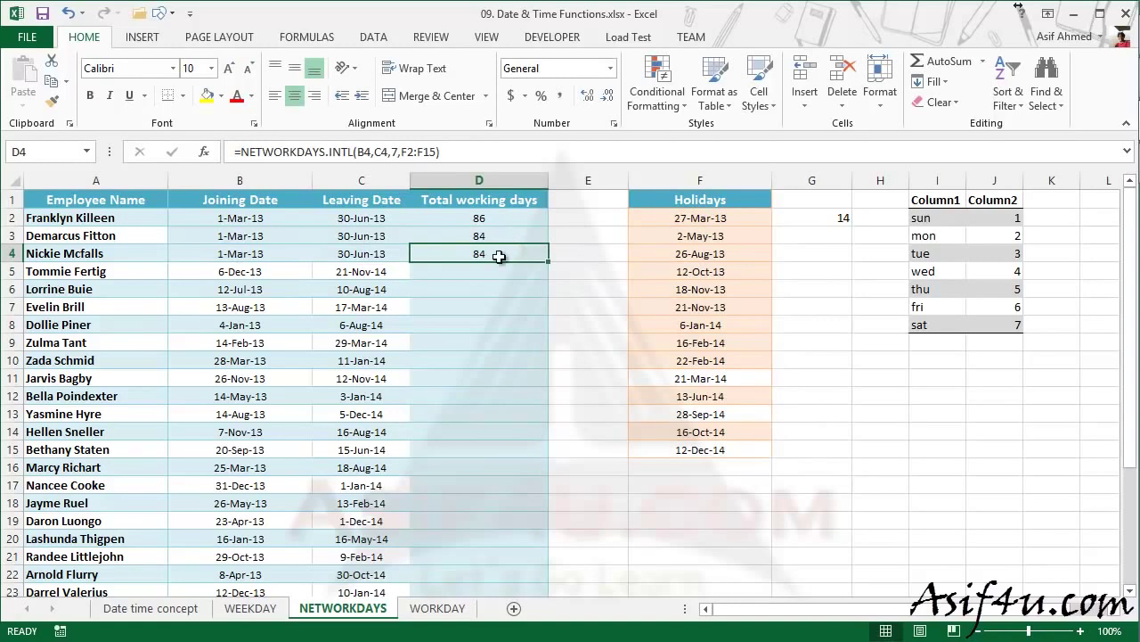